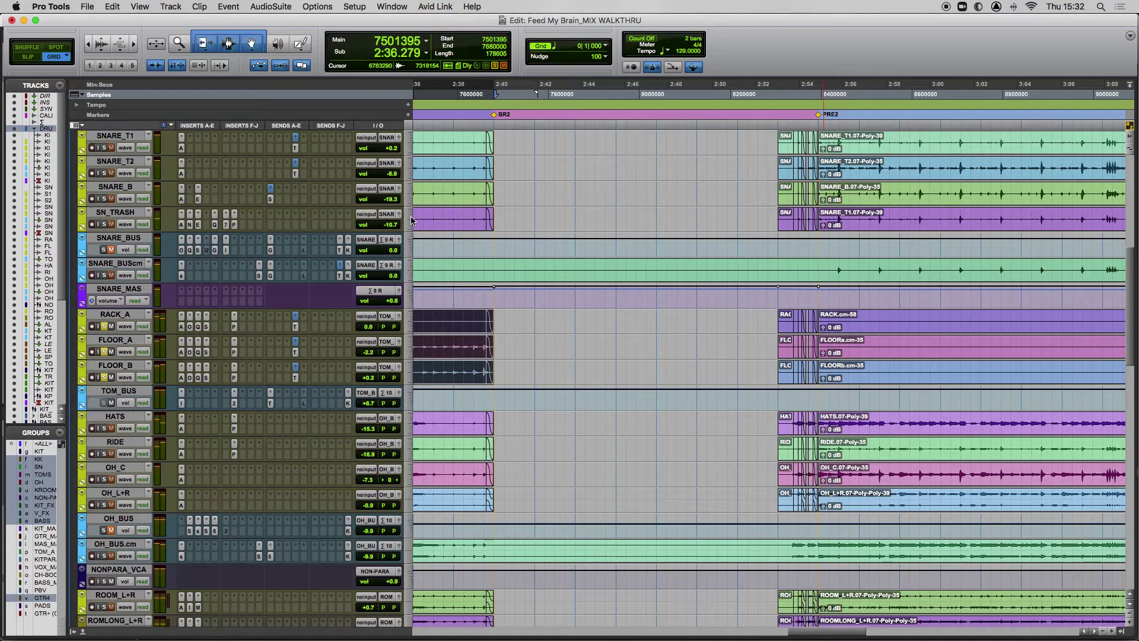
- Review the rack and floor tom clips along the song timeline in the Edit window
scroll(457, 381, down, 2)
scroll(457, 381, left, 10)
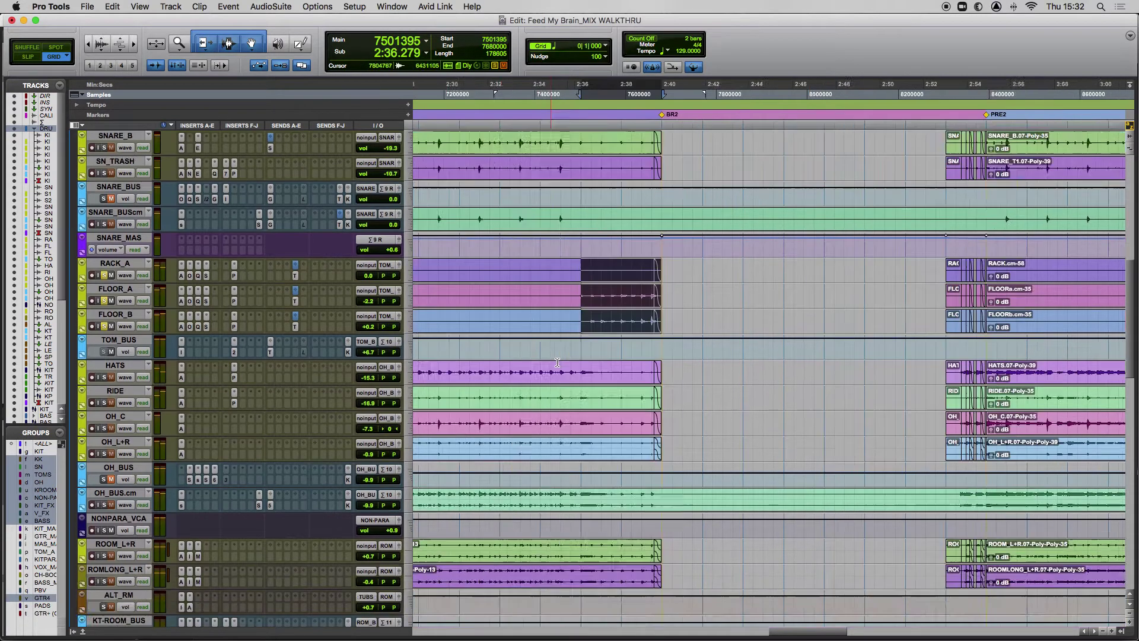
scroll(558, 363, left, 20)
scroll(558, 363, down, 1)
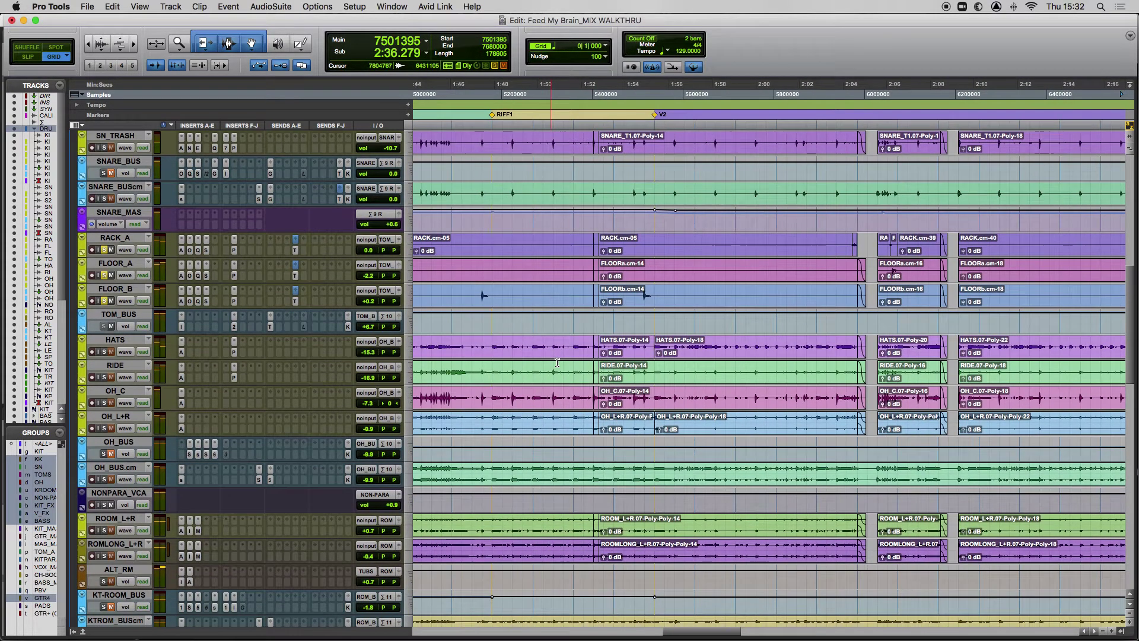
scroll(558, 363, right, 14)
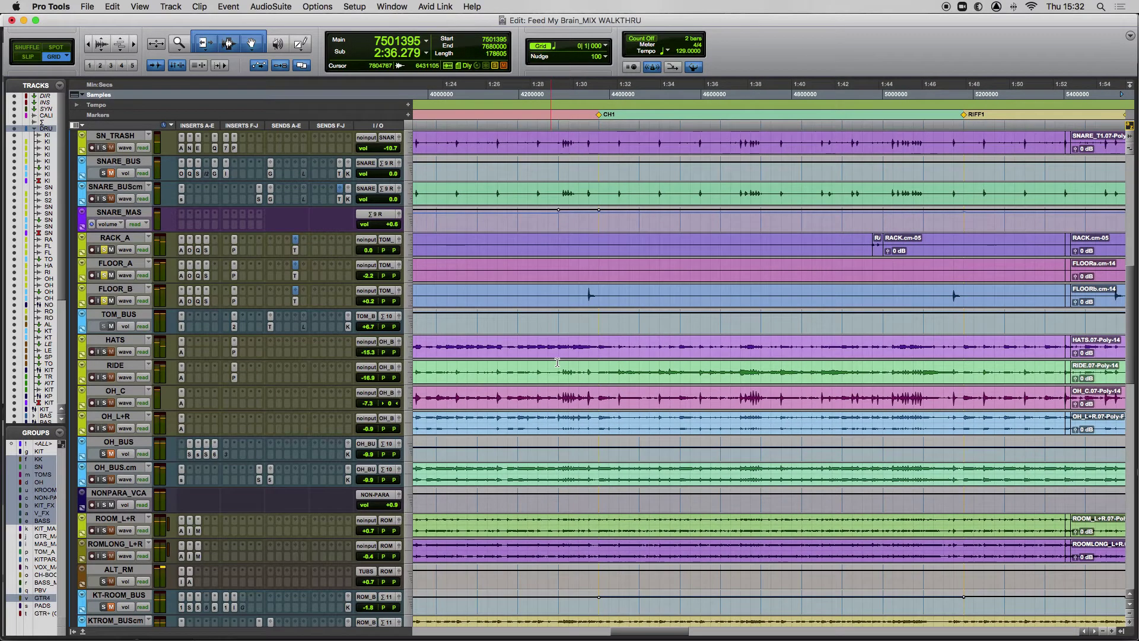
scroll(557, 363, right, 12)
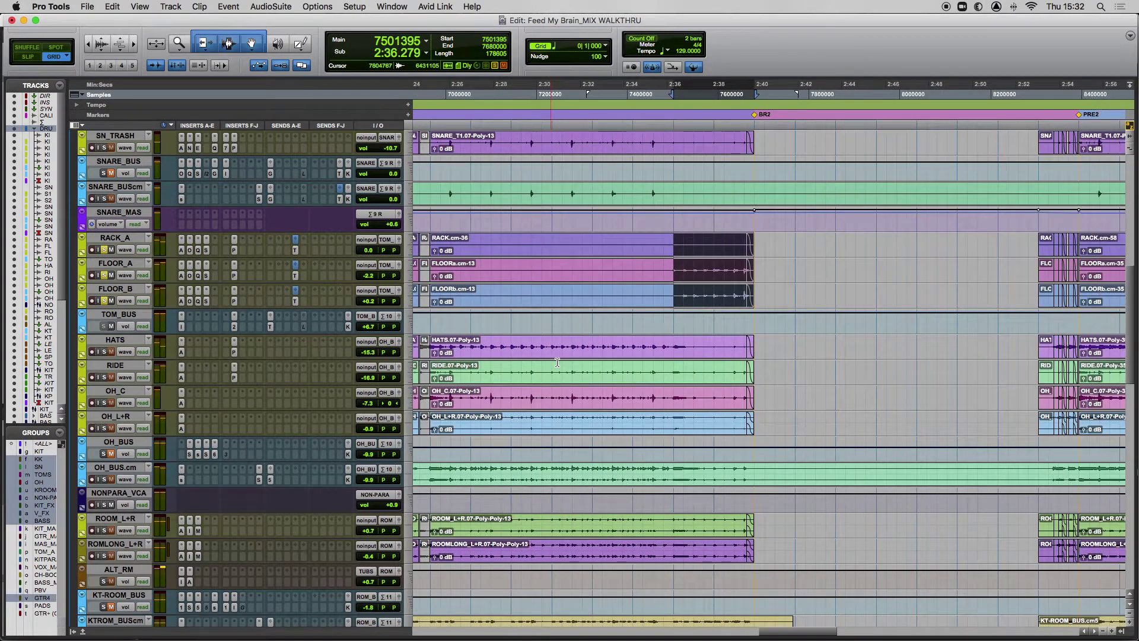
- Show the Mix window and open the Pan Knob plug-in on RACK_A, placed clear of the tom channels
key(super+equal)
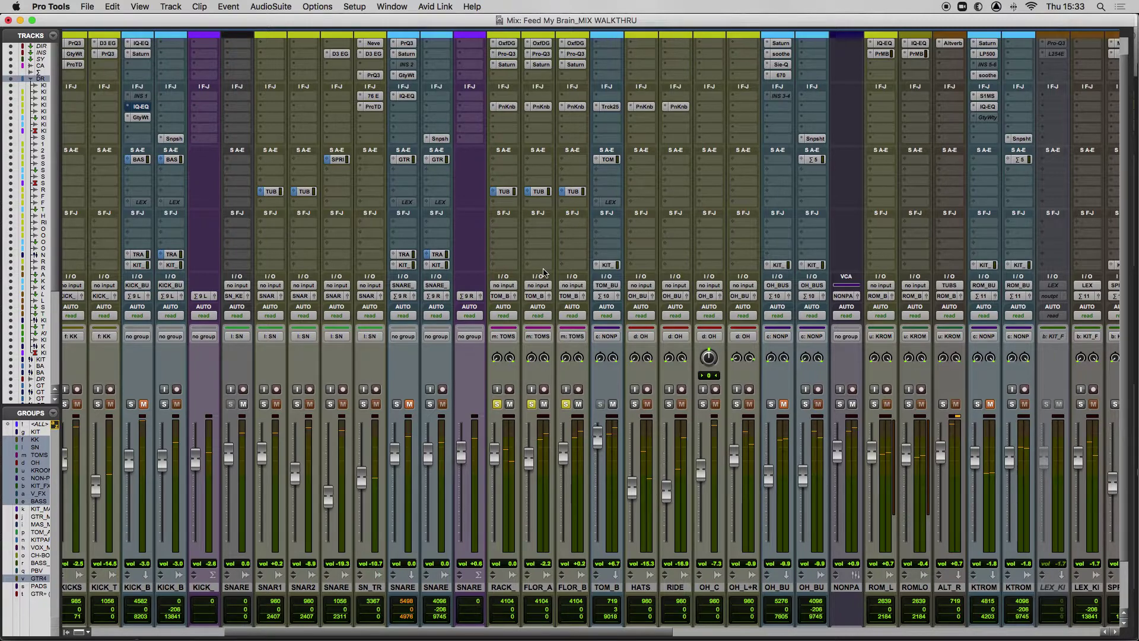
scroll(543, 273, up, 2)
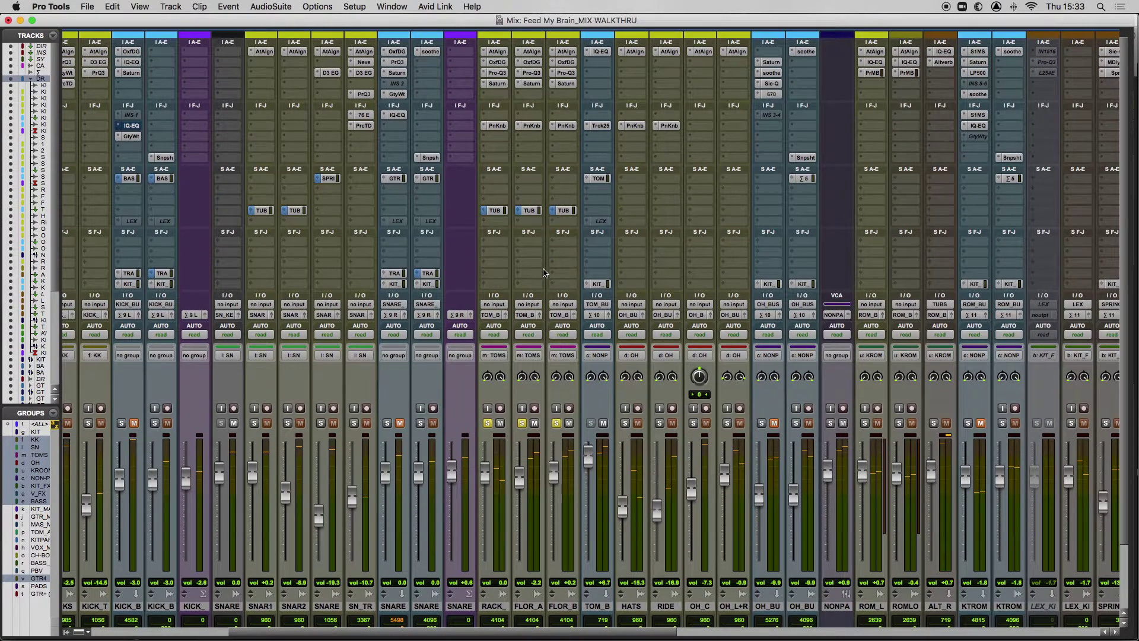
click(495, 125)
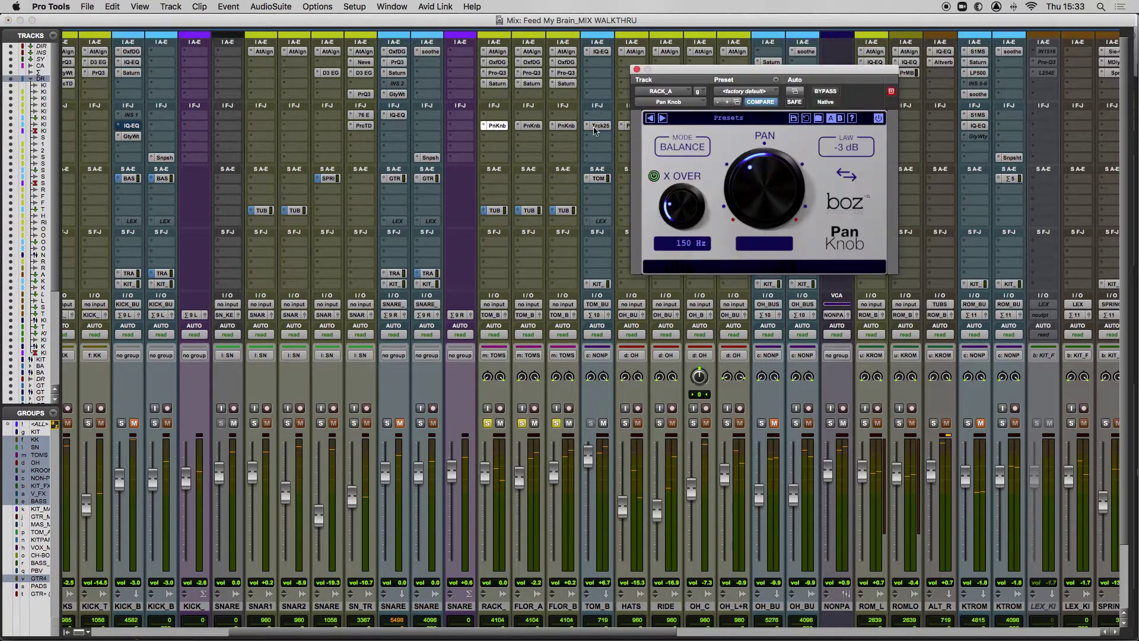
drag(713, 80, 205, 188)
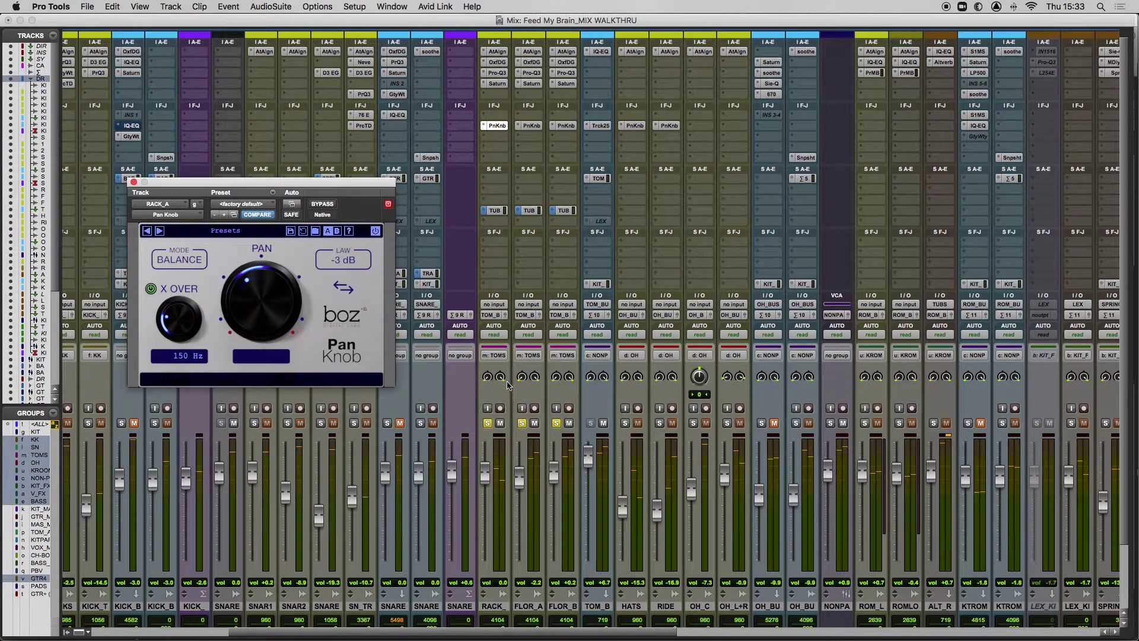
mouse_move(284, 287)
mouse_move(194, 312)
- Inspect the Pan Knob settings on FLOOR_A and FLOOR_B together with the tom channels' pan and volume controls
click(530, 127)
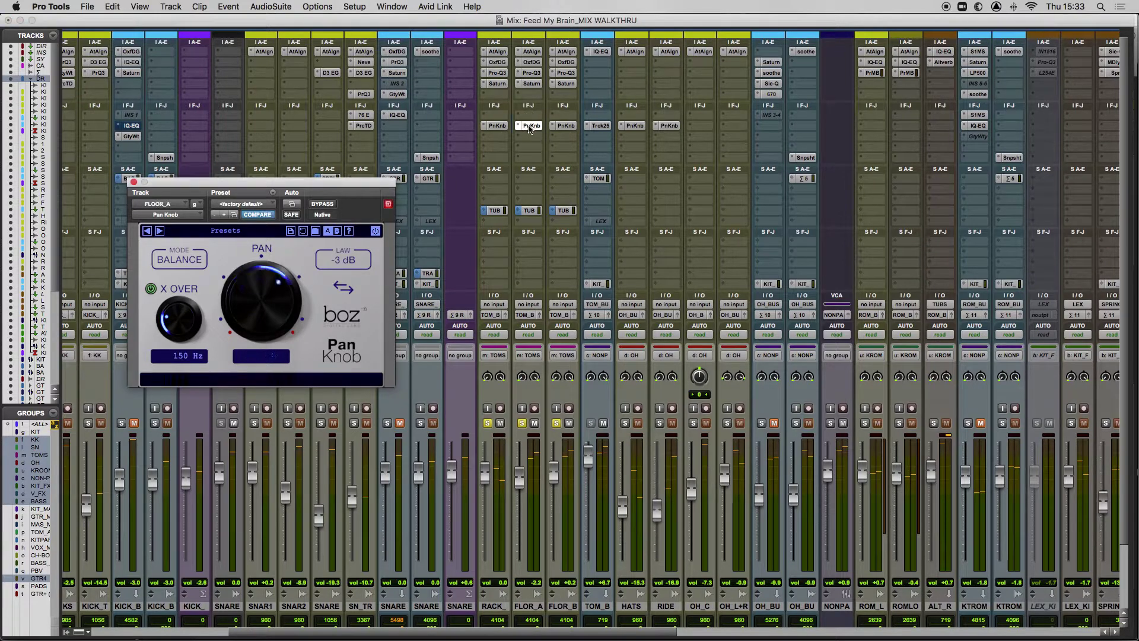
click(569, 127)
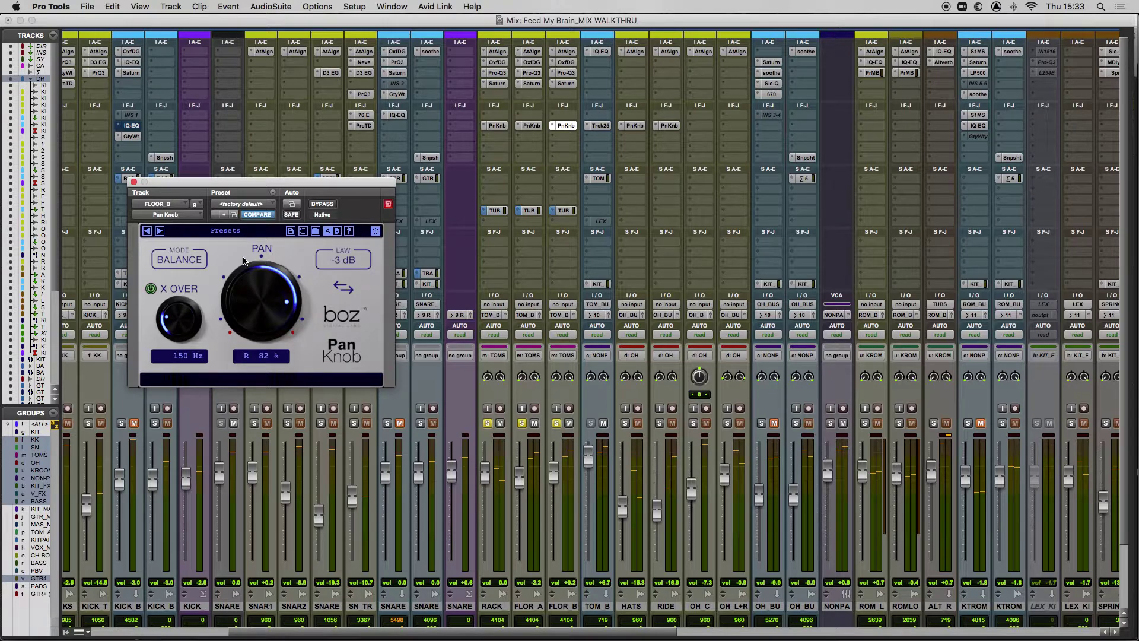
scroll(519, 472, down, 1)
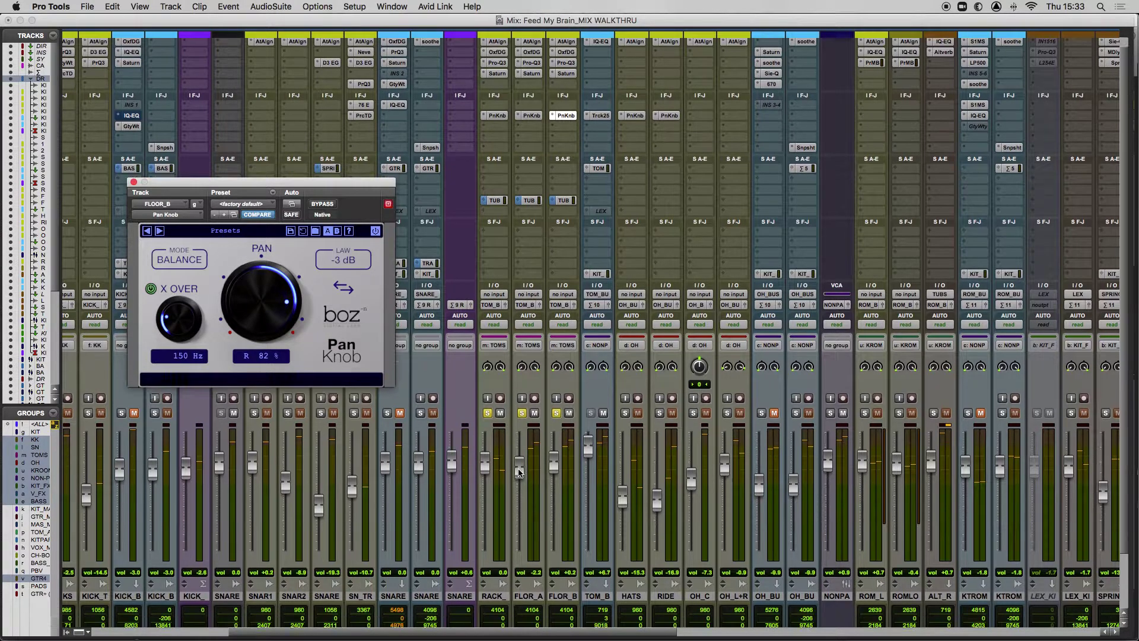
scroll(519, 471, down, 3)
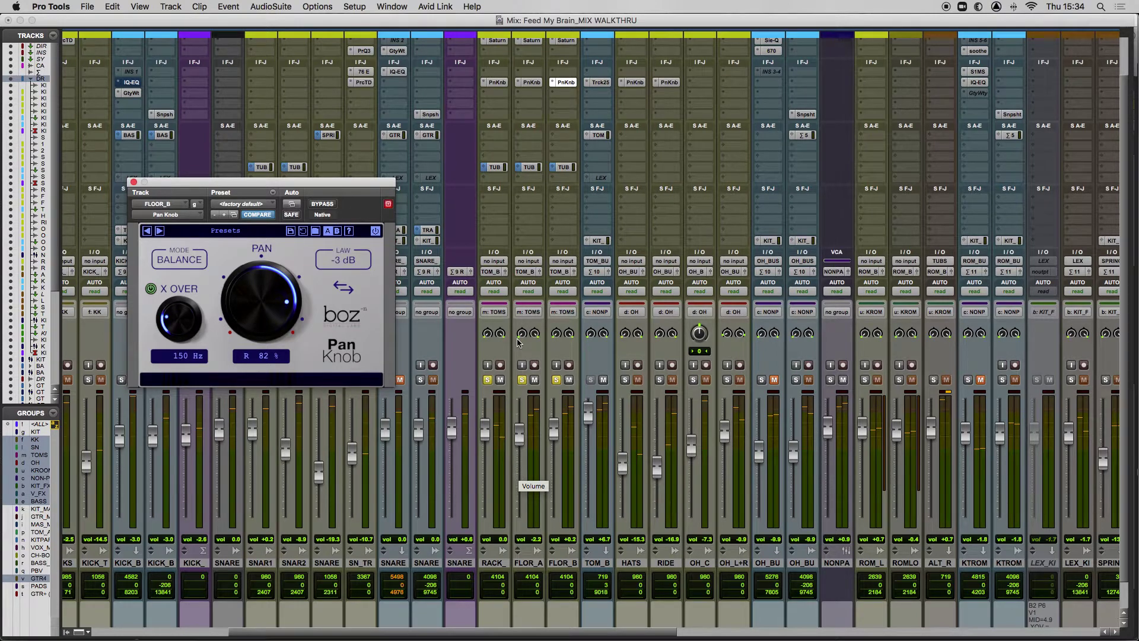
scroll(519, 473, up, 2)
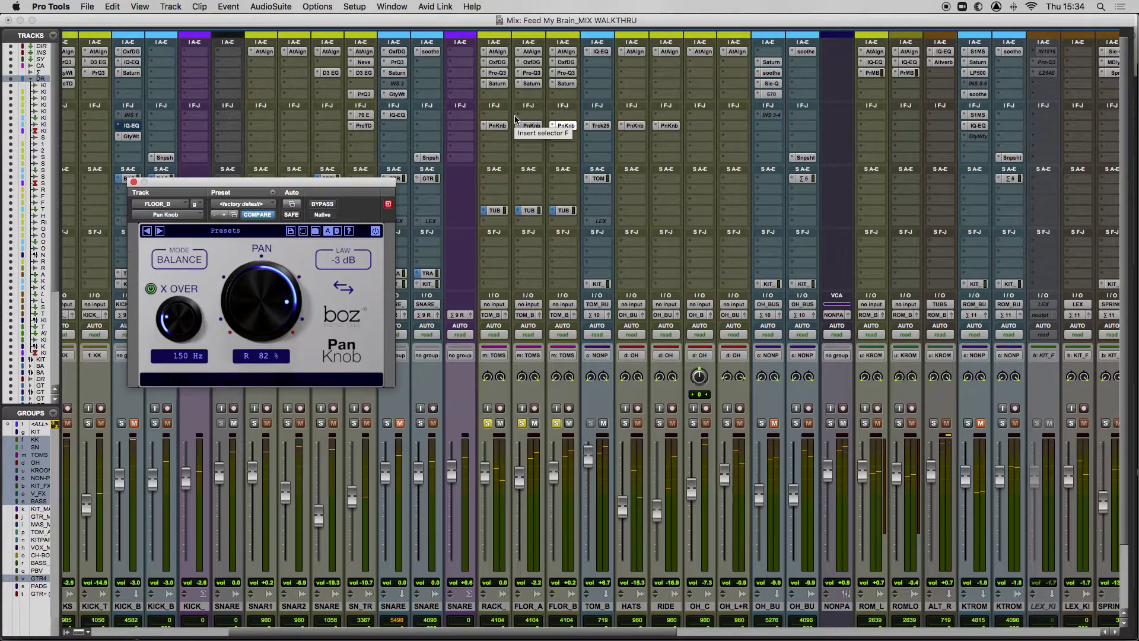
- Inspect the Oxford Drum Gate and the FabFilter Pro-Q 3 curve on RACK_A, keeping the tom inserts in view
click(498, 62)
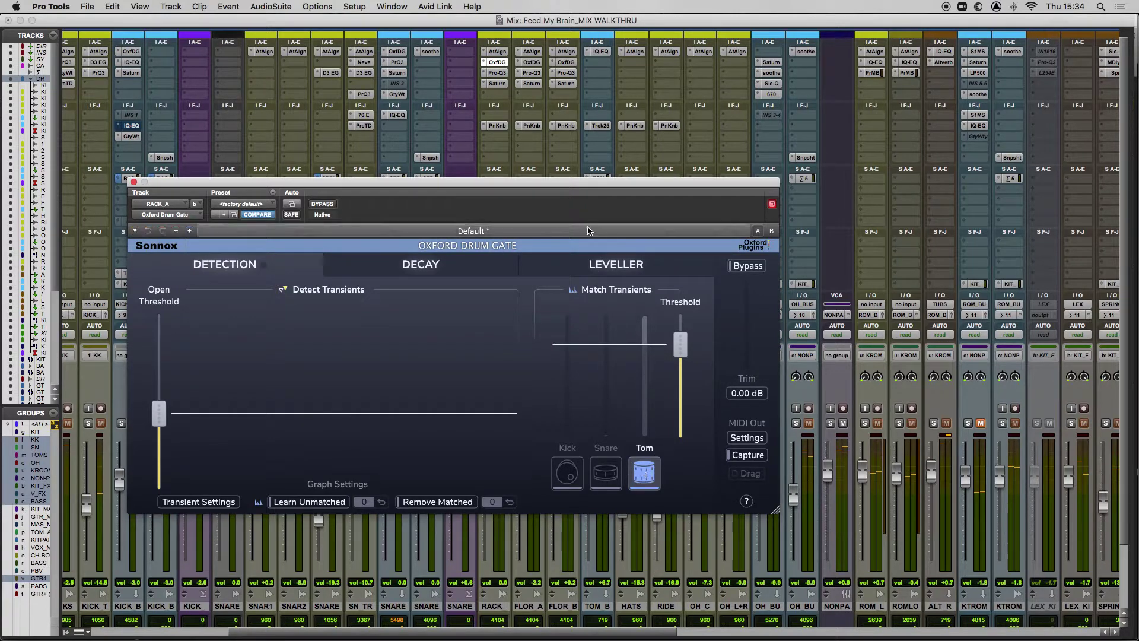
click(498, 73)
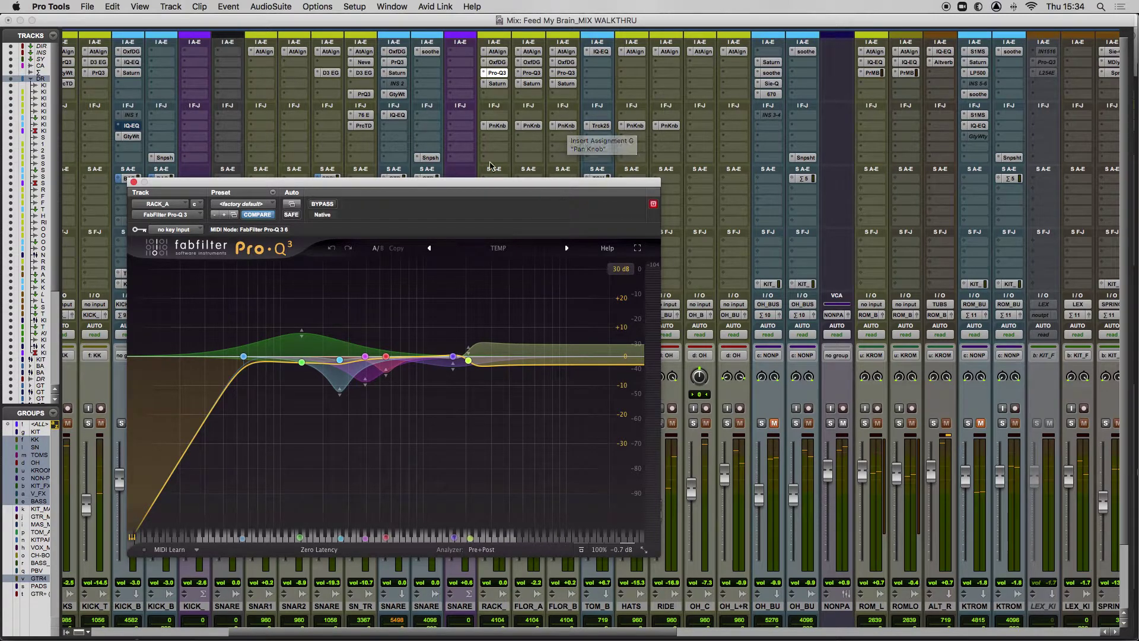
drag(452, 185, 487, 74)
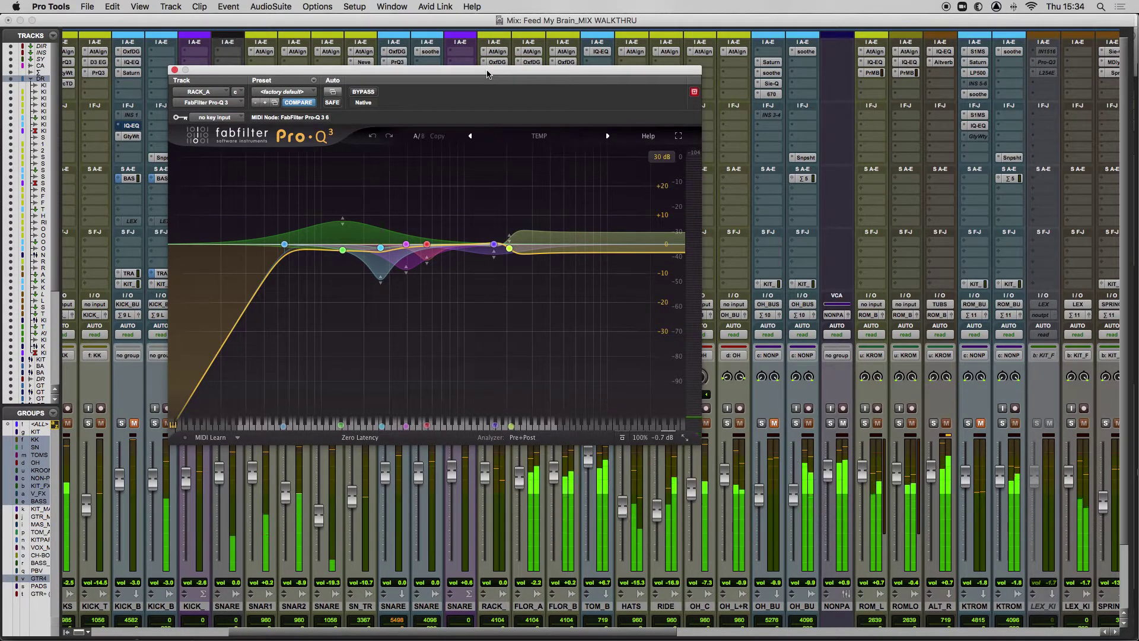
drag(487, 73, 592, 103)
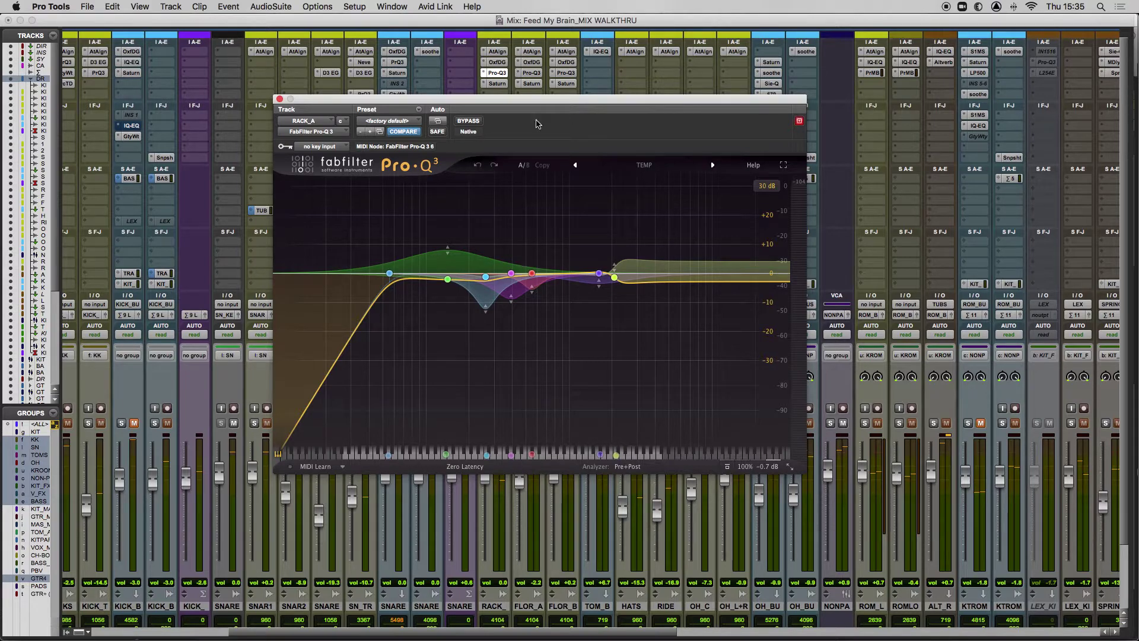
drag(496, 101, 414, 90)
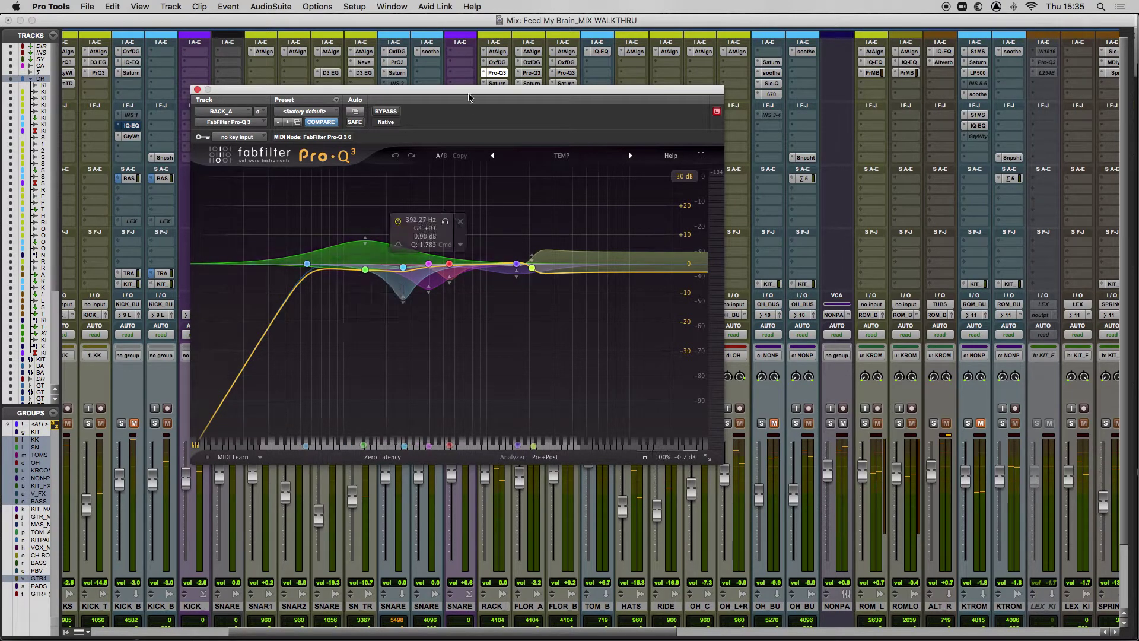
- Open FabFilter Pro-Q 3 on FLOOR_A and examine its individual EQ bands
click(531, 73)
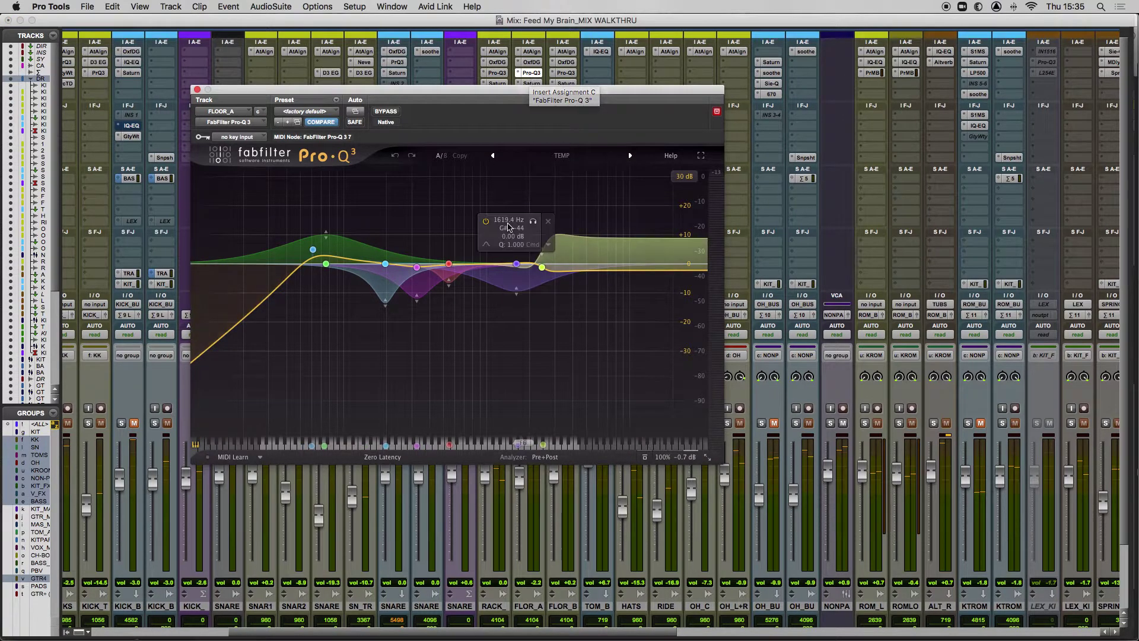
mouse_move(552, 262)
click(507, 263)
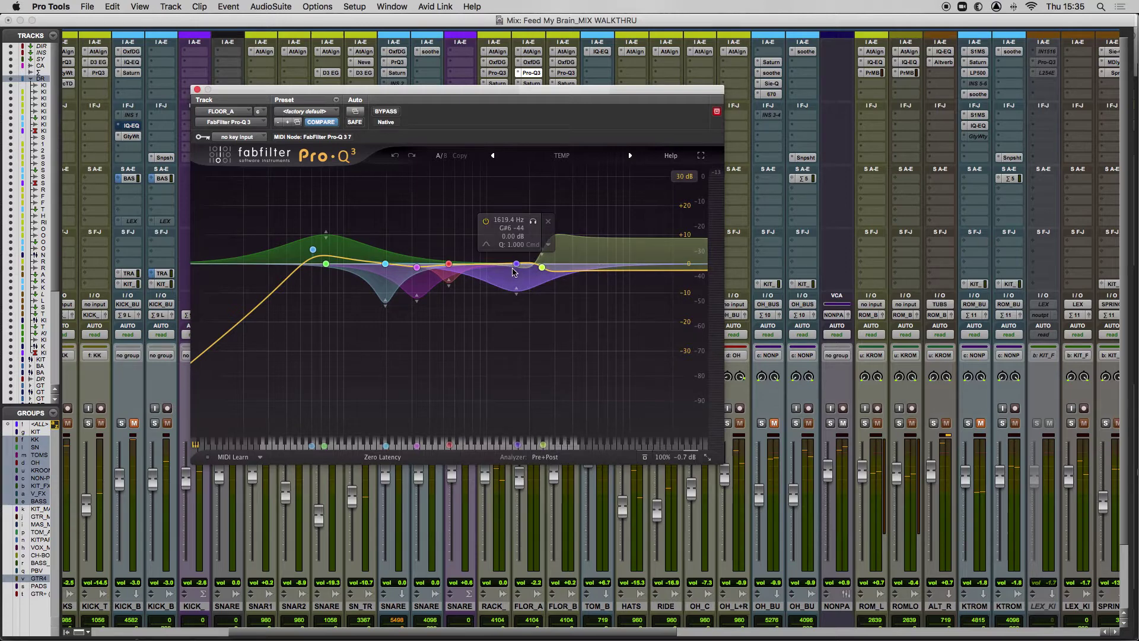
key(Delete)
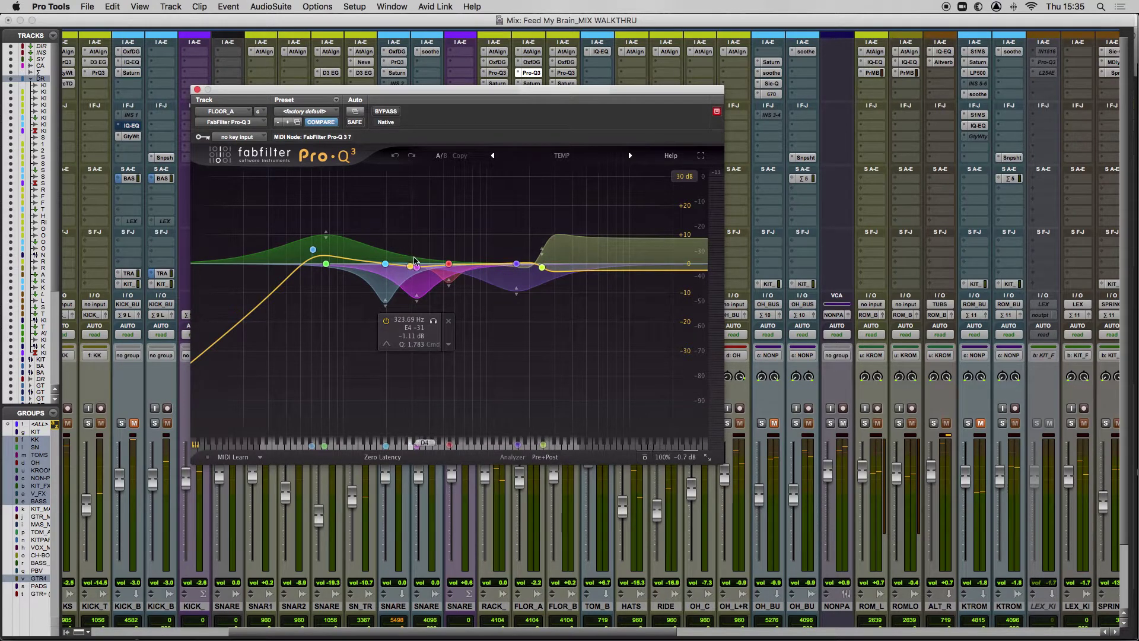
mouse_move(366, 242)
mouse_move(323, 273)
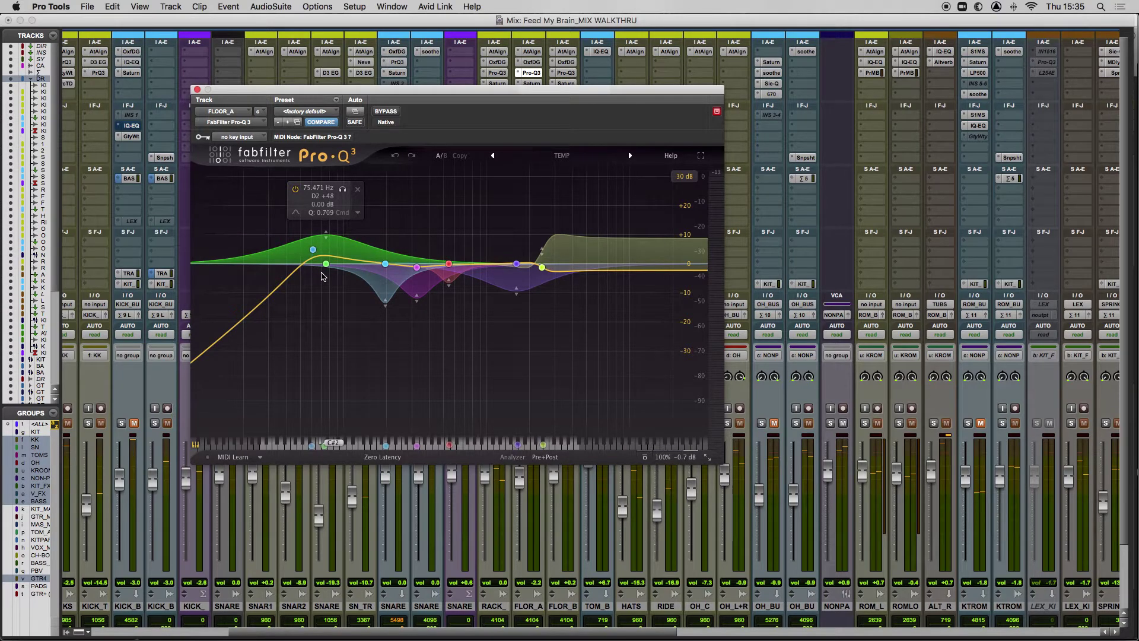
- Play the toms and compare them with Pro-Q 3 bypassed and active on RACK_A, FLOOR_A and FLOOR_B
key(space)
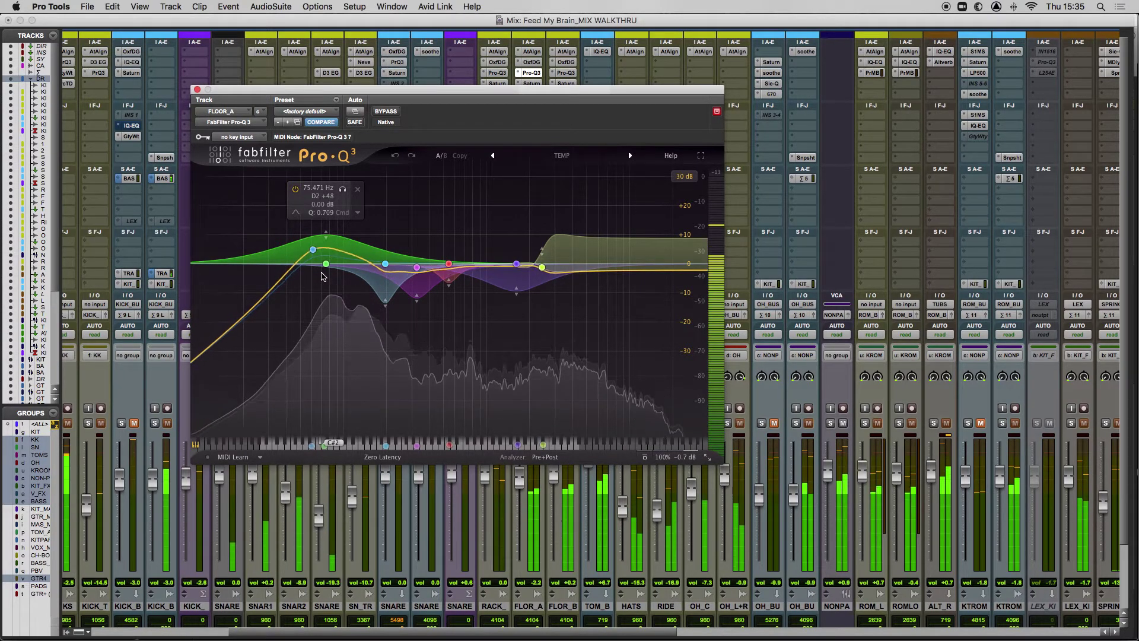
click(386, 112)
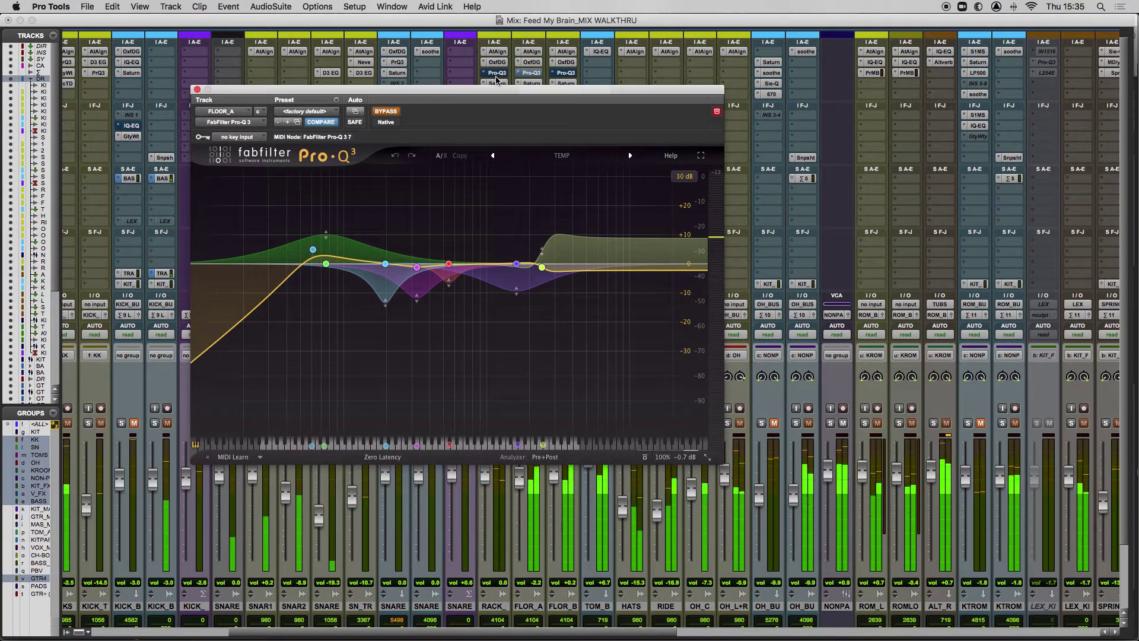
super+click(534, 74)
super+click(563, 74)
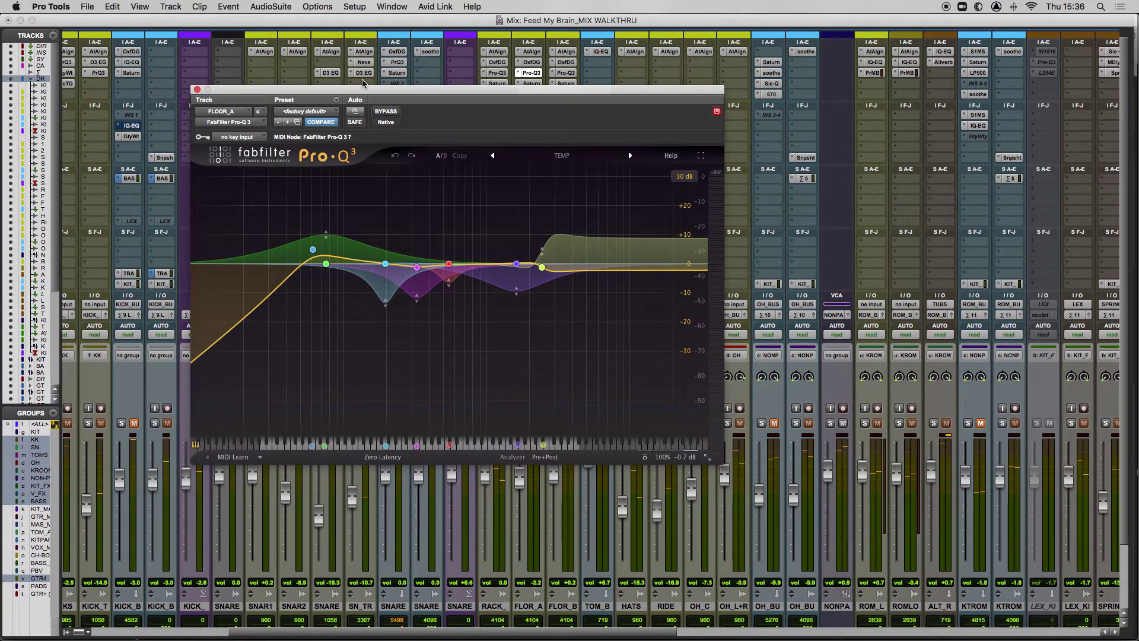
- Bypass the Saturn and Pro-Q 3 inserts on all three tom tracks to hear them unprocessed
drag(367, 89, 394, 106)
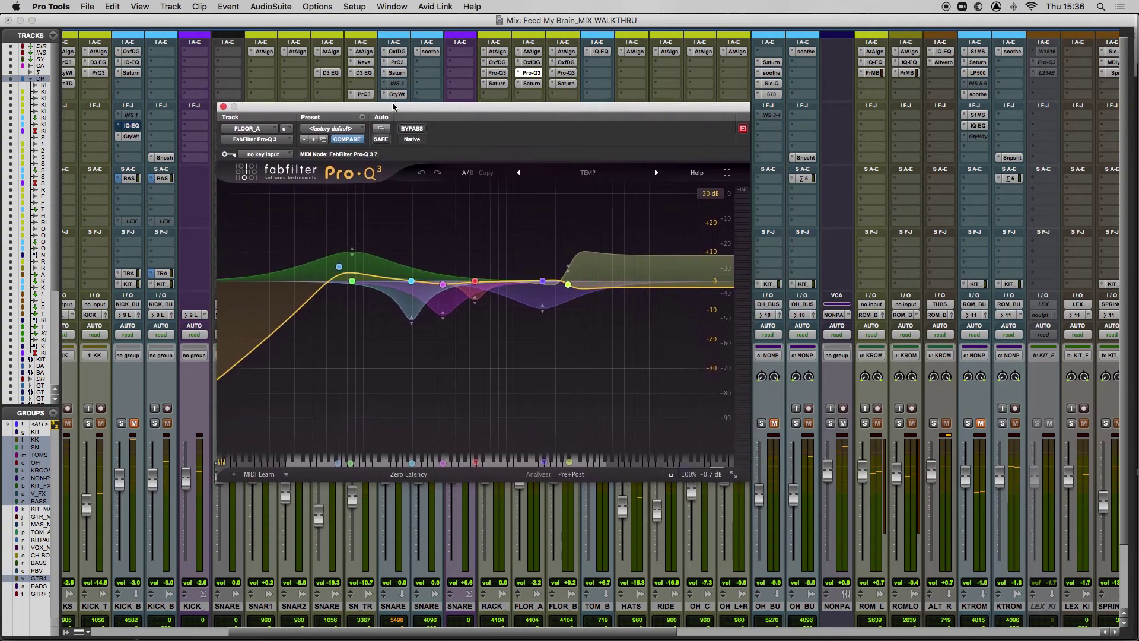
super+click(492, 84)
super+click(530, 84)
super+click(567, 85)
super+click(565, 75)
super+click(532, 74)
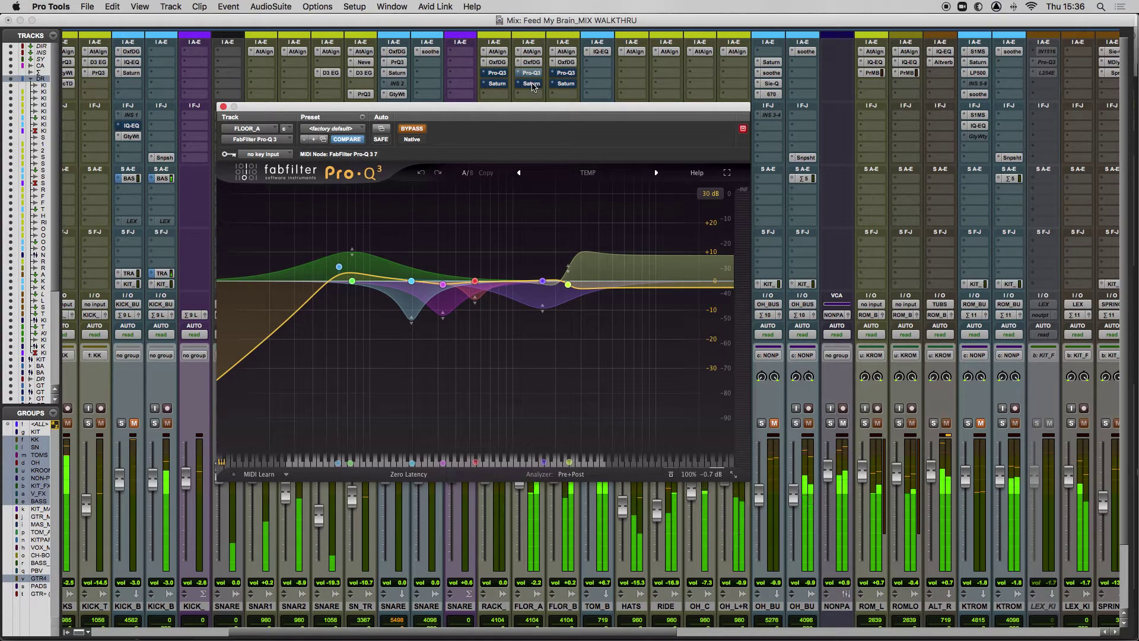
- Re-enable the Pro-Q 3 and Saturn inserts on RACK_A, FLOOR_A and FLOOR_B
super+click(497, 72)
super+click(530, 72)
super+click(562, 73)
super+click(564, 84)
super+click(531, 84)
super+click(497, 84)
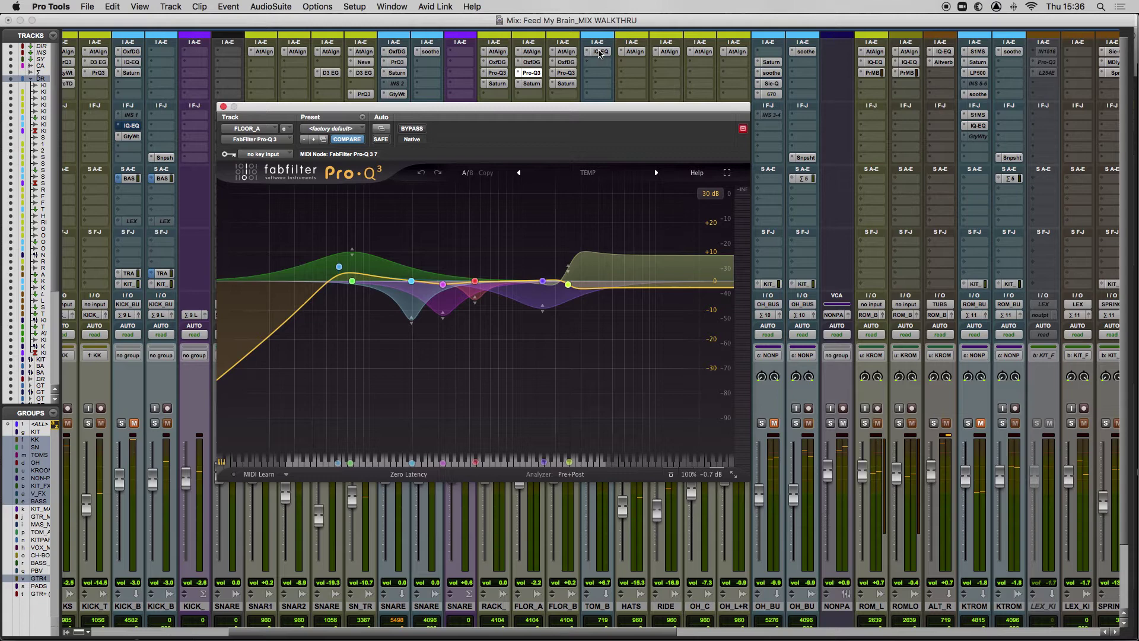
- Play the processed toms while watching the FLOOR_A Pro-Q 3 analyzer, and close the plug-in window
key(space)
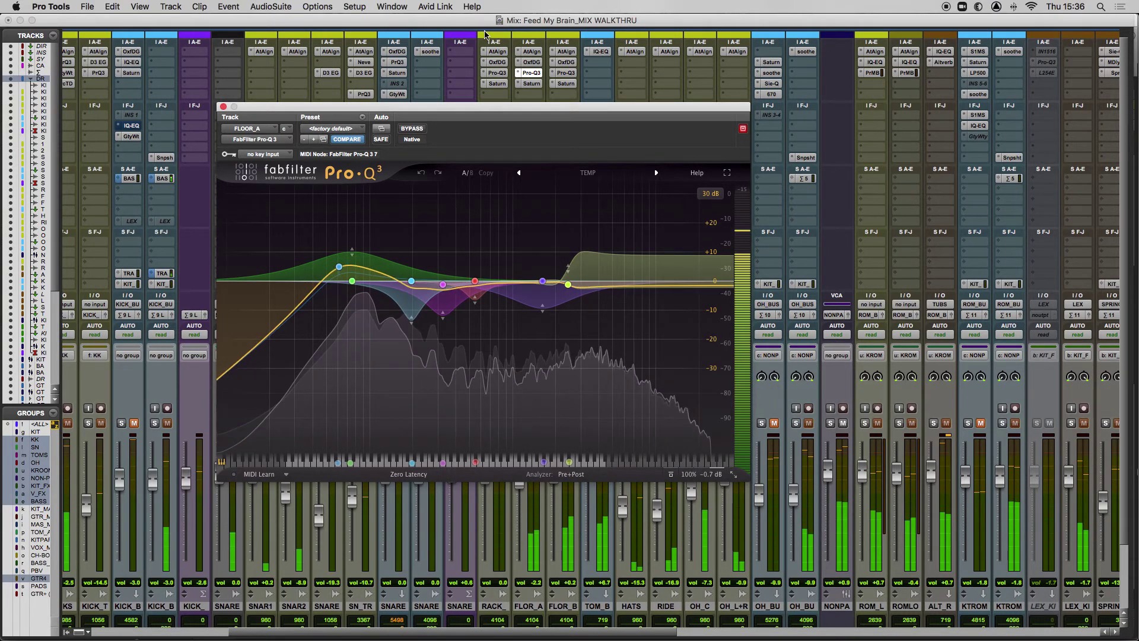
mouse_move(336, 109)
mouse_down()
mouse_move(353, 152)
mouse_move(342, 127)
mouse_up()
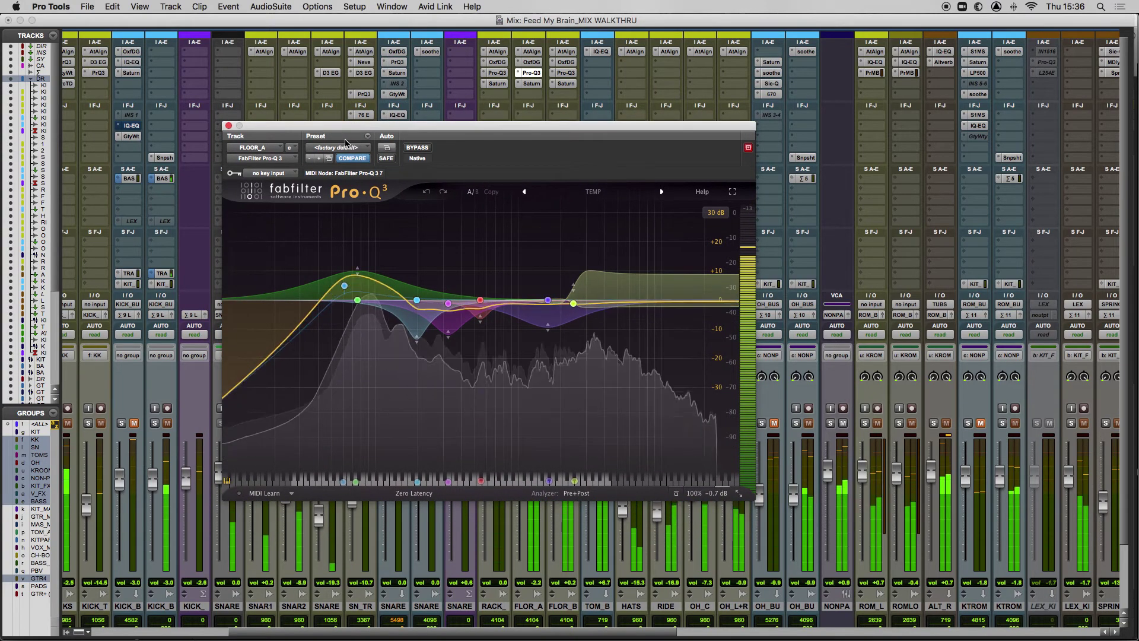
click(258, 127)
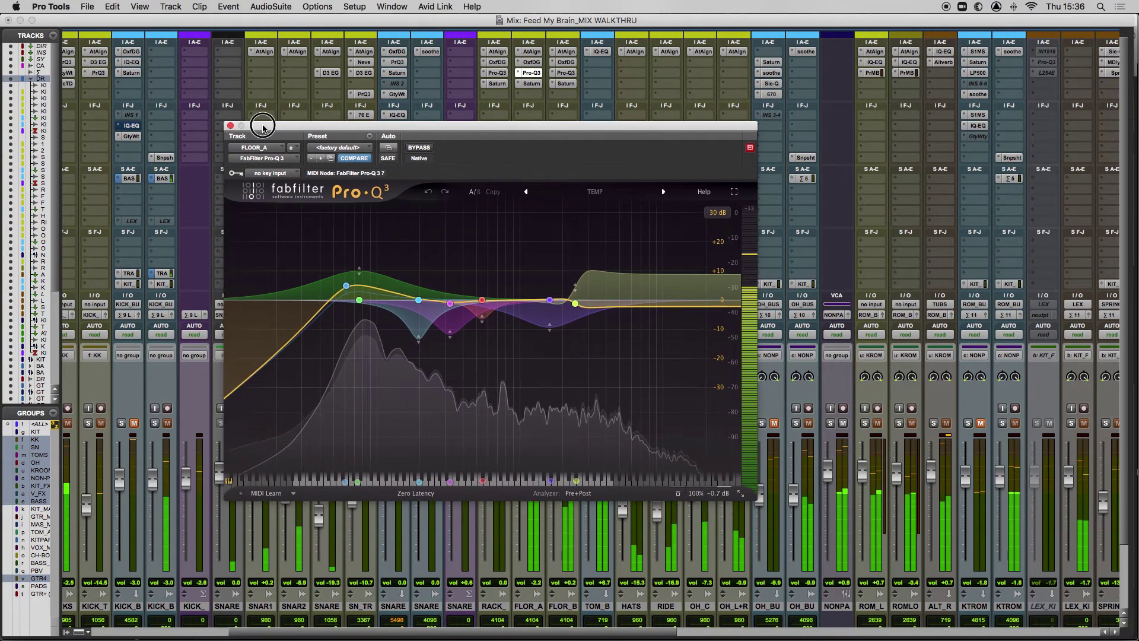
drag(258, 126, 431, 124)
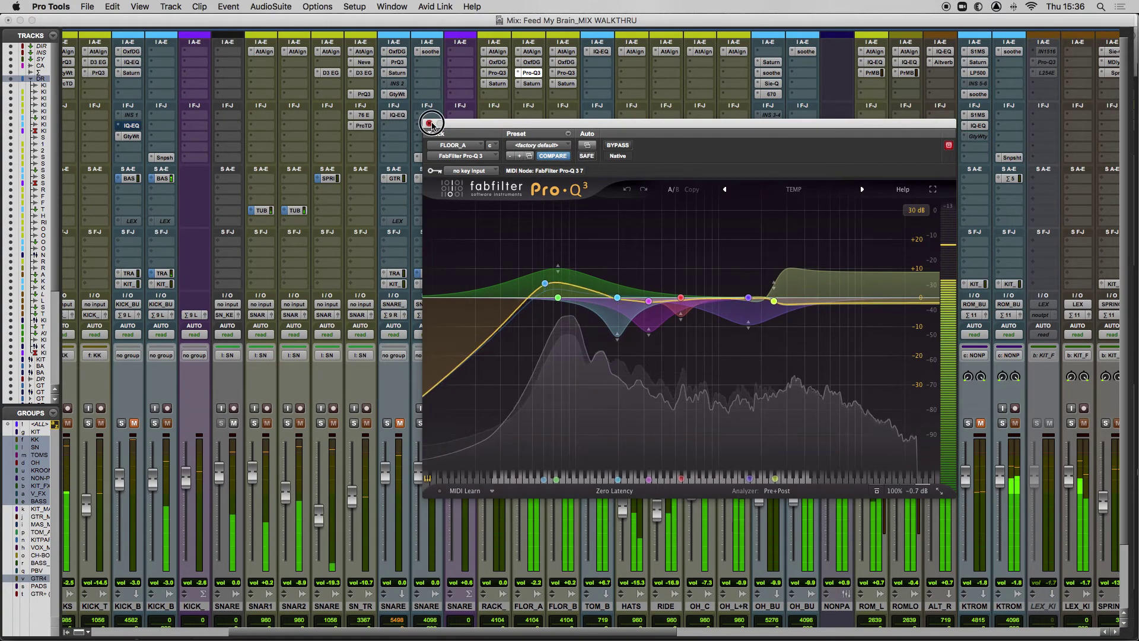
click(430, 124)
- Solo the DRUMS folder track to hear the toms within the full drum kit
scroll(564, 188, left, 5)
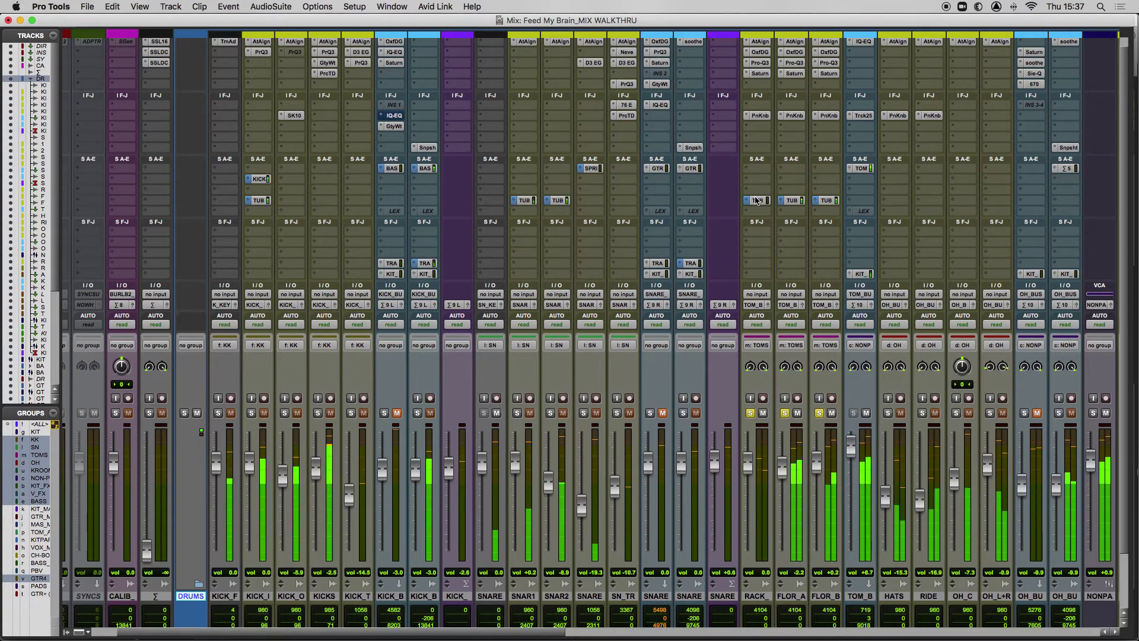
scroll(756, 200, right, 10)
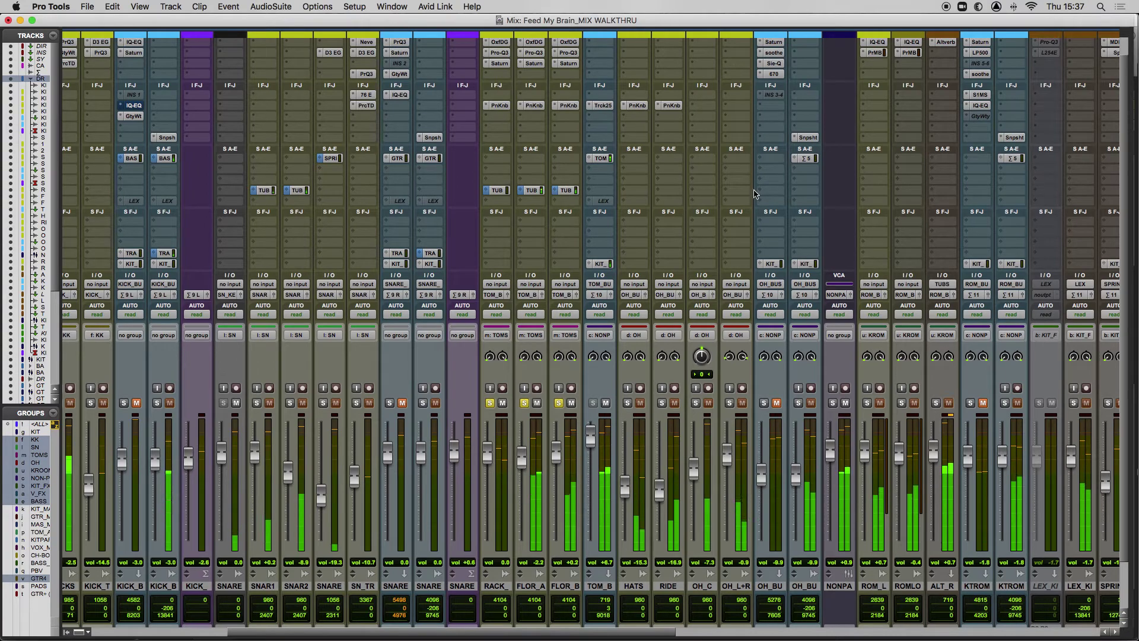
scroll(541, 193, up, 2)
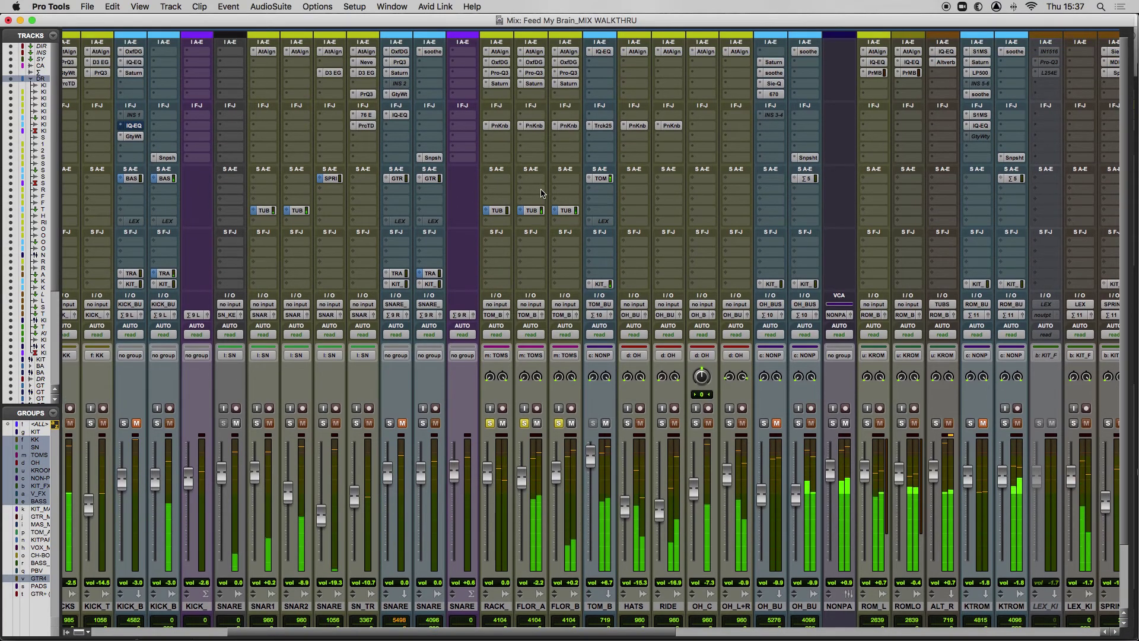
scroll(541, 193, down, 4)
scroll(541, 193, left, 3)
scroll(541, 193, left, 3)
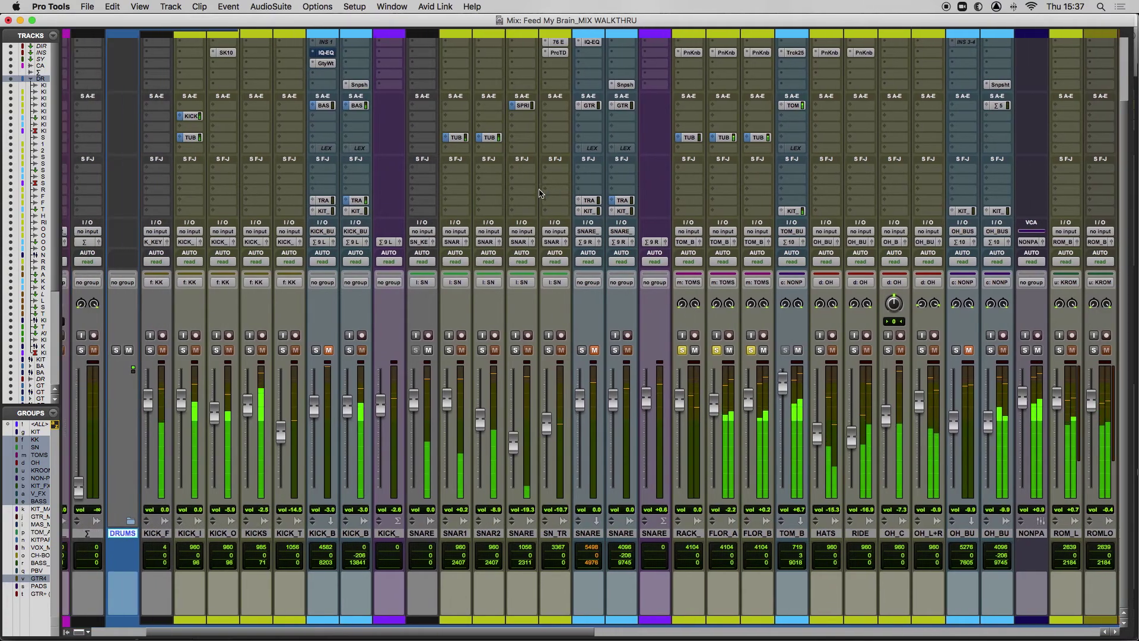
click(116, 350)
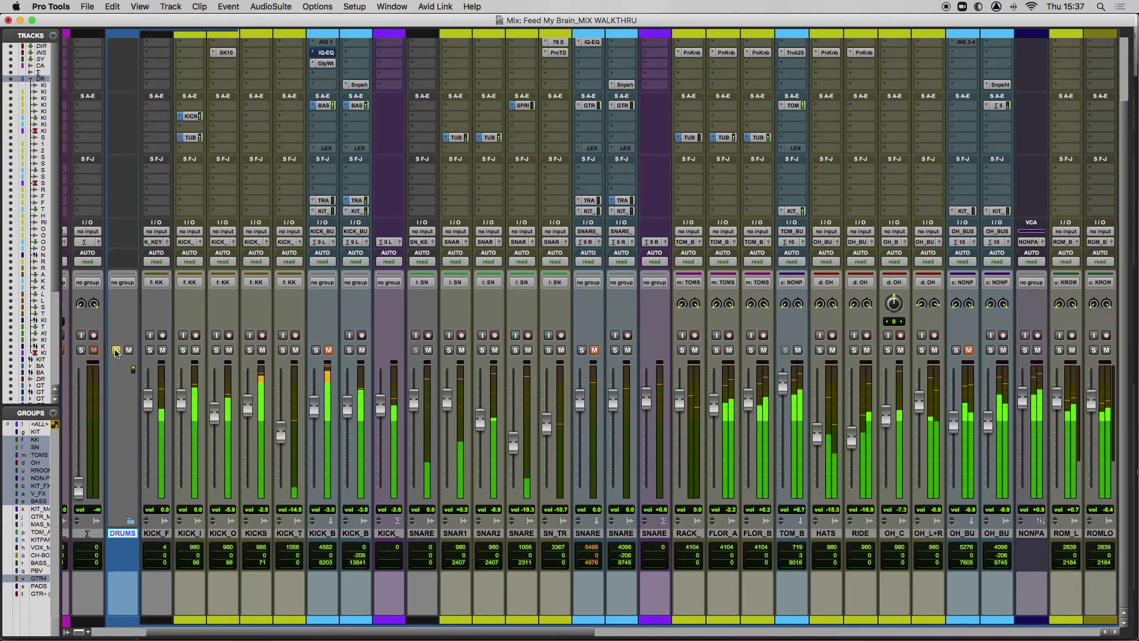